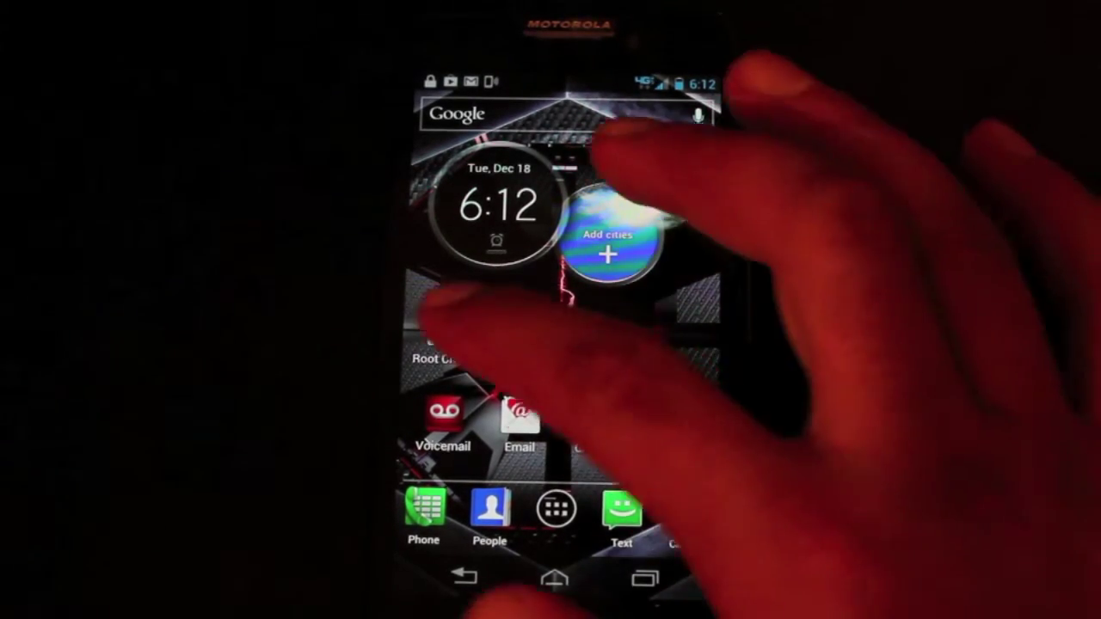
# Step: Launch Root Checker Basic, declining Wi-Fi and dismissing the disclaimer and changelog notices
pyautogui.click(443, 331)
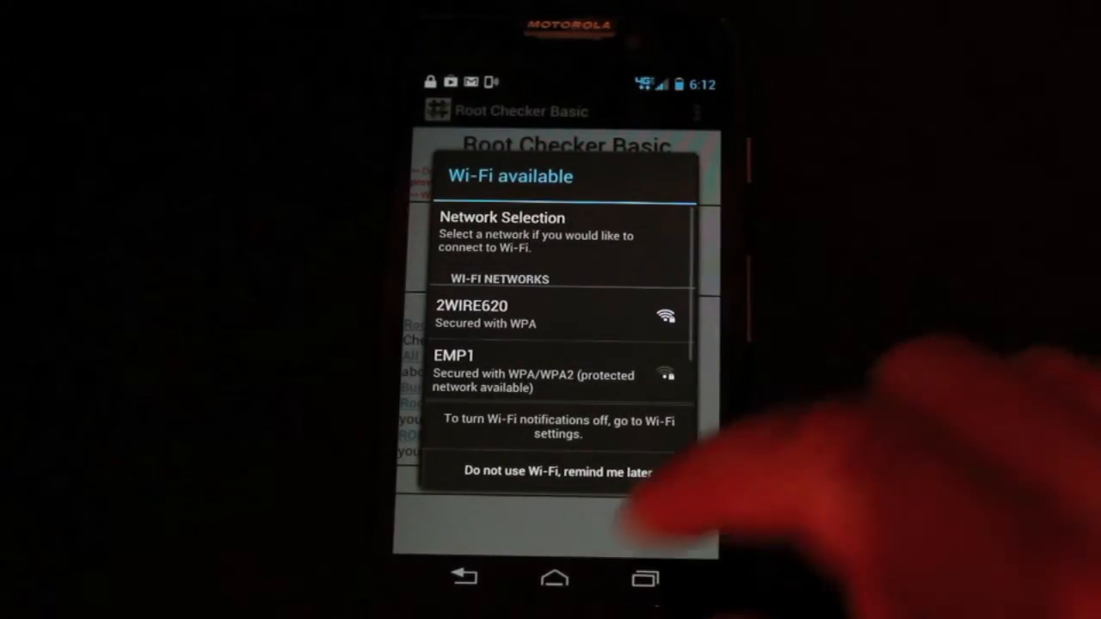
pyautogui.click(602, 471)
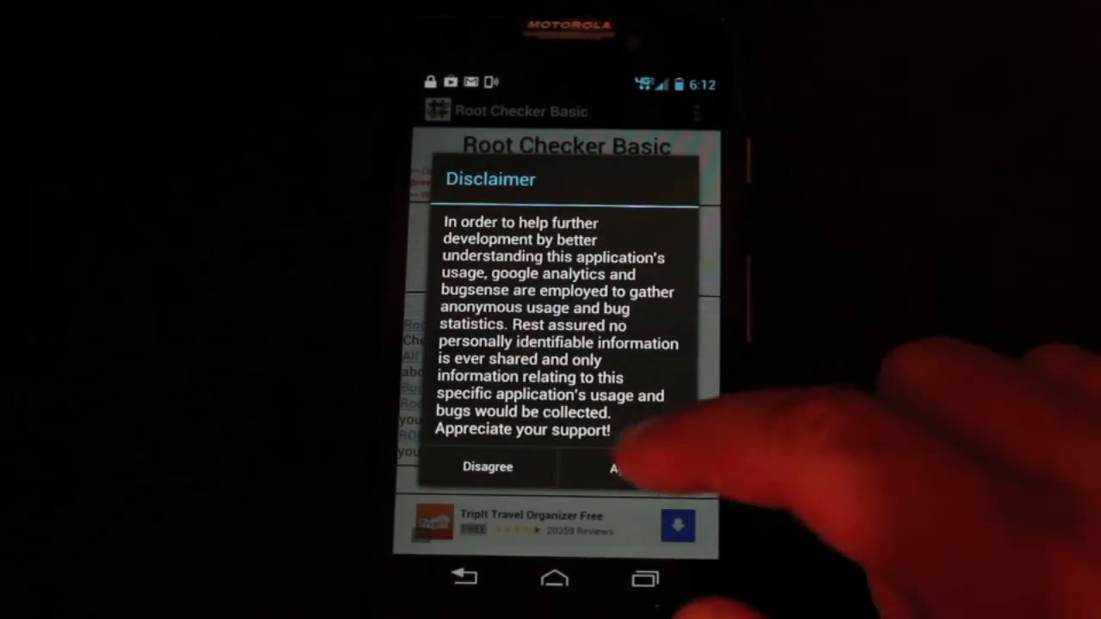
pyautogui.click(627, 467)
pyautogui.click(559, 387)
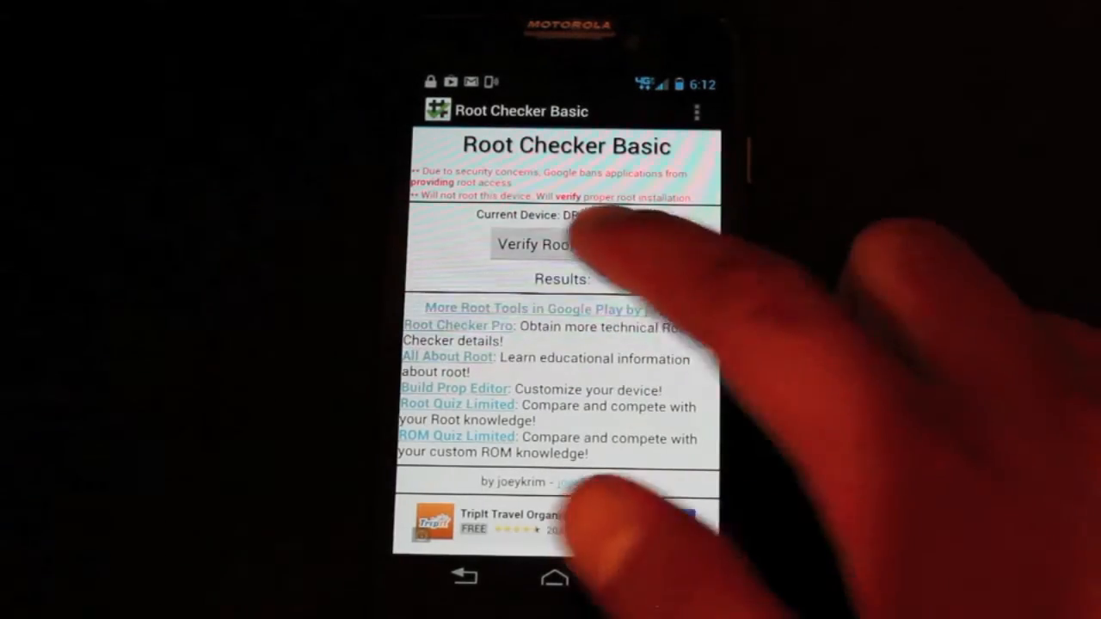
# Step: Verify root access with superuser permission granted, then return to the home screen
pyautogui.click(565, 246)
pyautogui.click(630, 380)
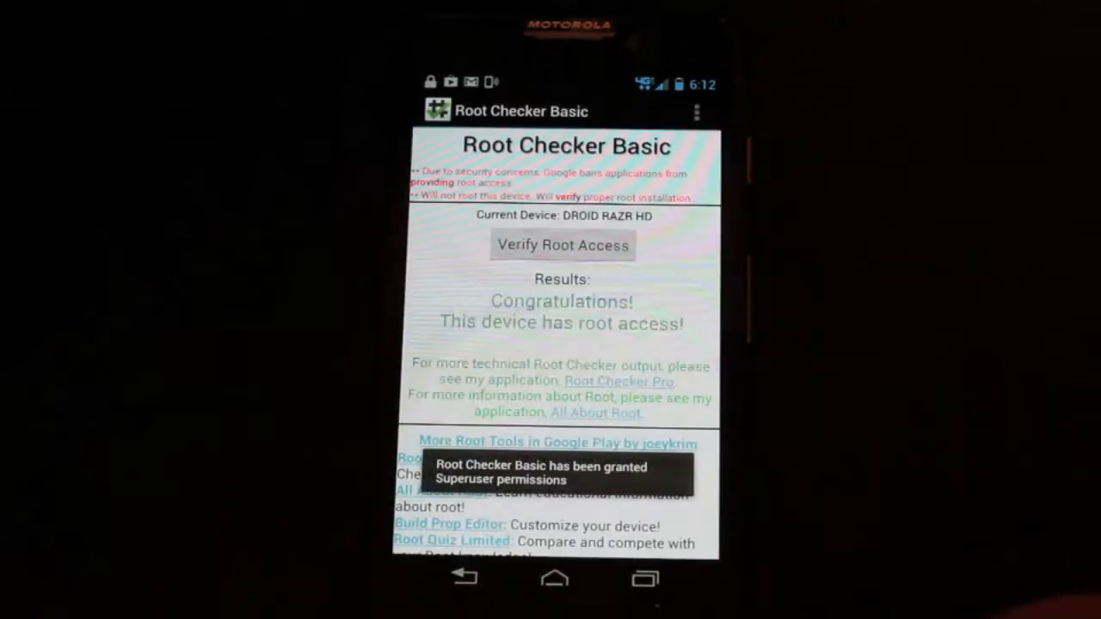
pyautogui.click(555, 578)
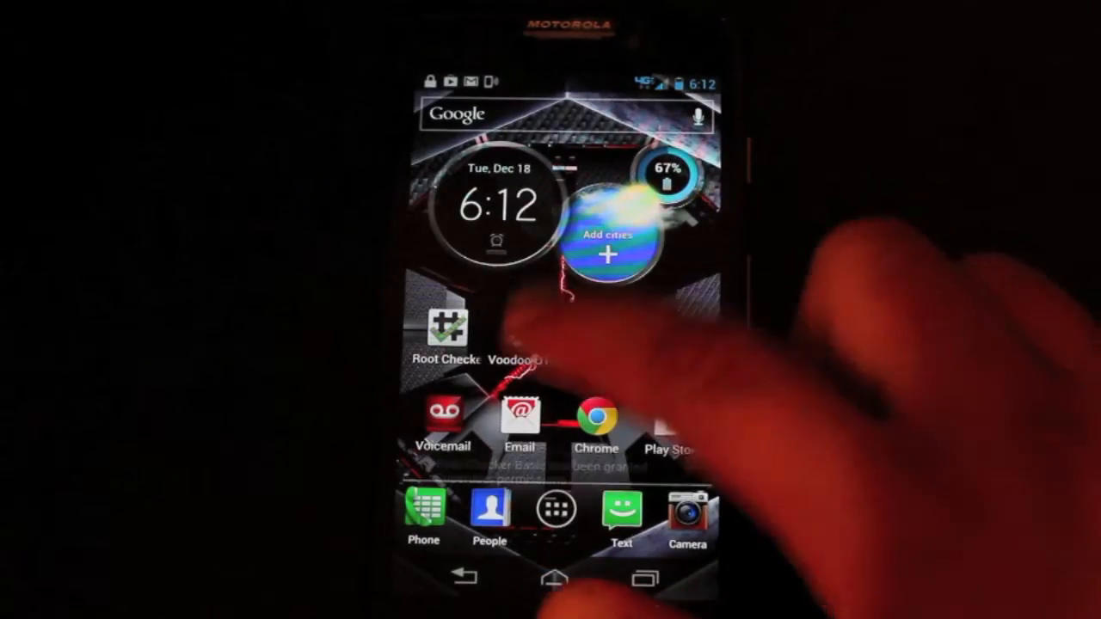
# Step: Grant RootKeeper superuser, protect root with an su backup, temp un-root keeping the backup, and leave
pyautogui.click(528, 335)
pyautogui.click(631, 380)
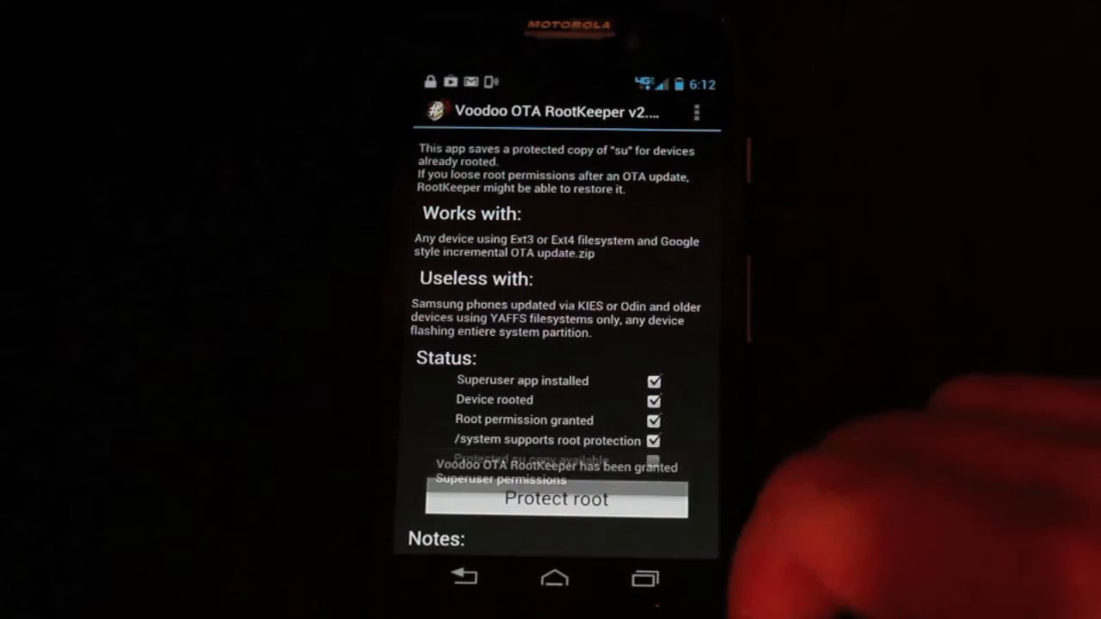
pyautogui.scroll(-2, 602, 336)
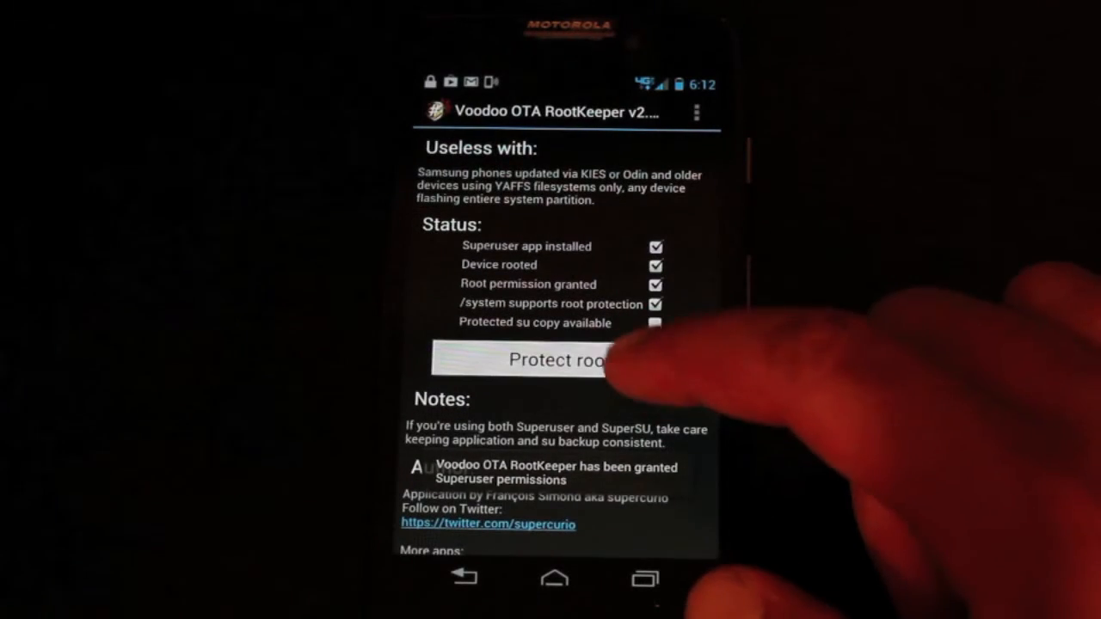
pyautogui.click(559, 359)
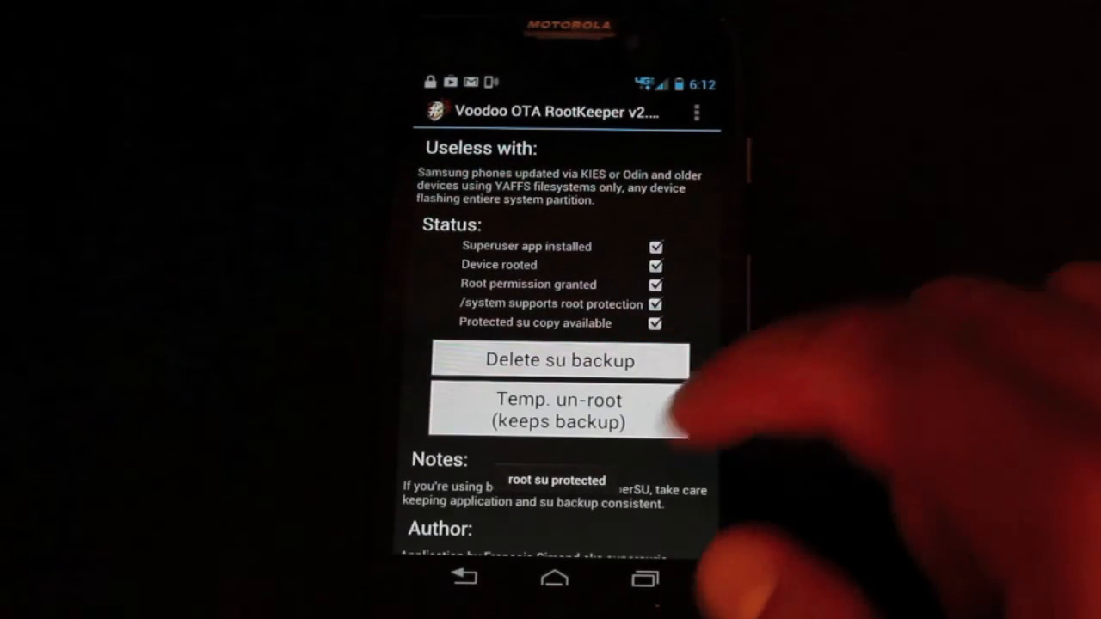
pyautogui.click(559, 410)
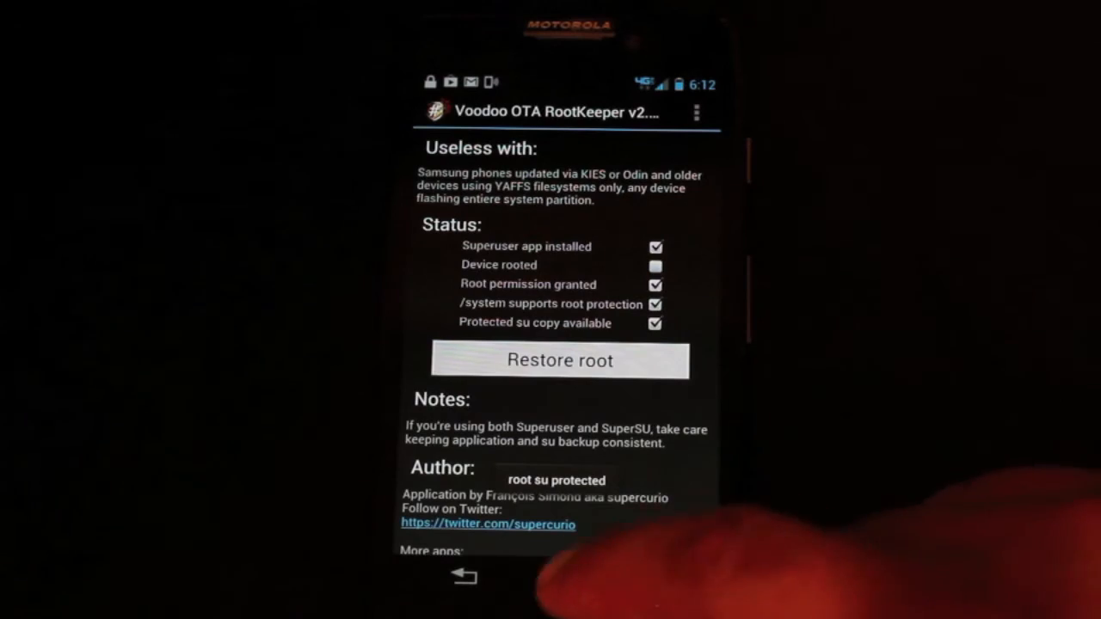
pyautogui.click(555, 578)
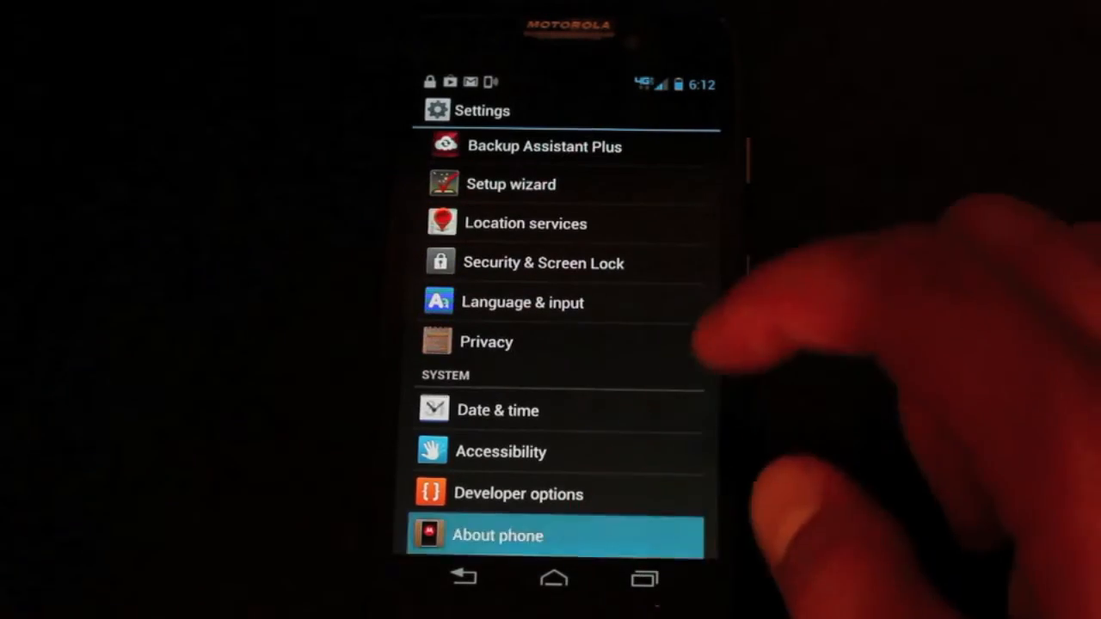
# Step: Check System updates, download the 0.7.2 update and choose Install now
pyautogui.click(567, 154)
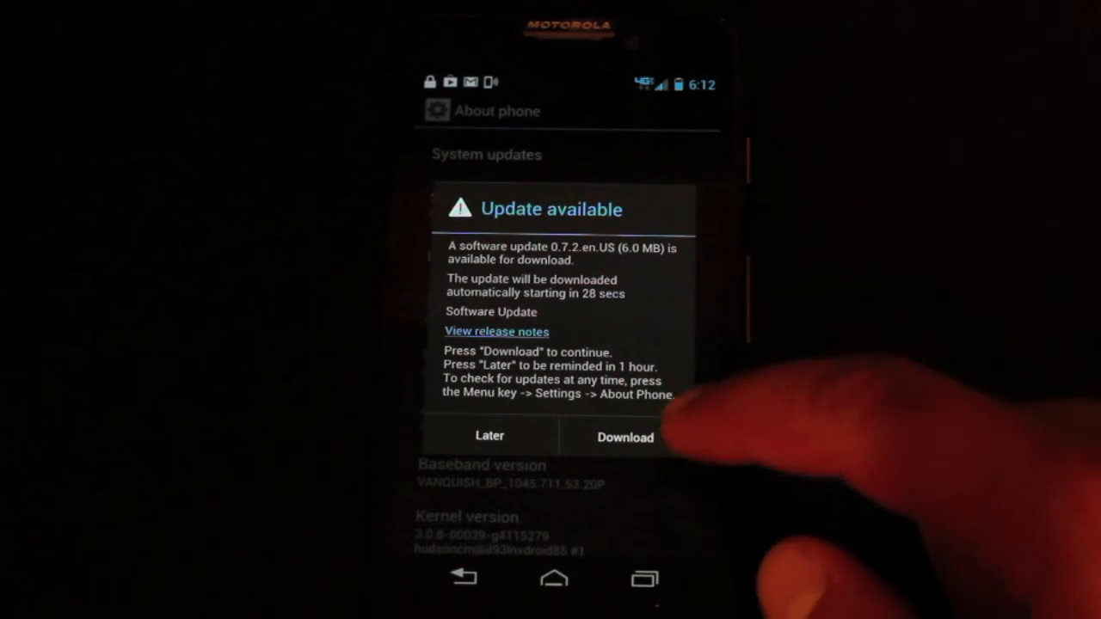
pyautogui.click(636, 437)
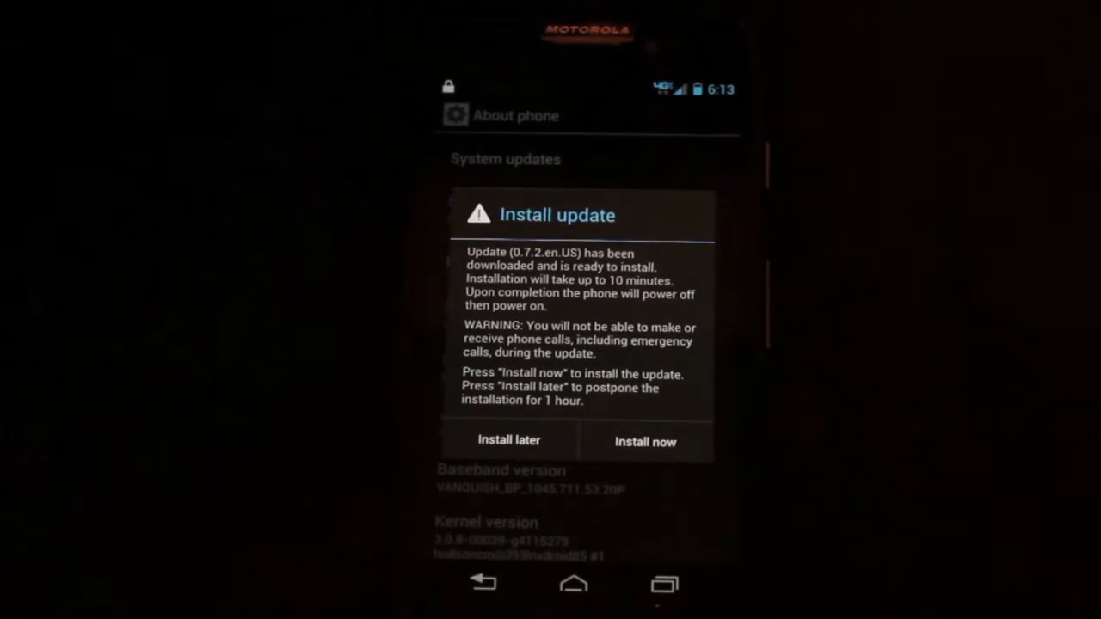
pyautogui.click(645, 441)
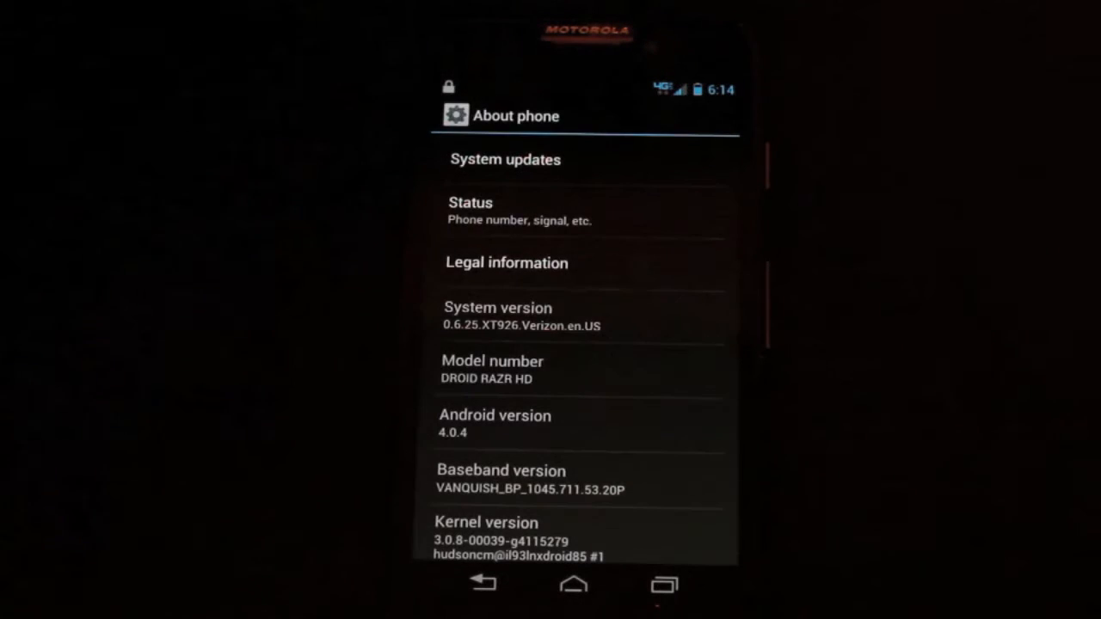